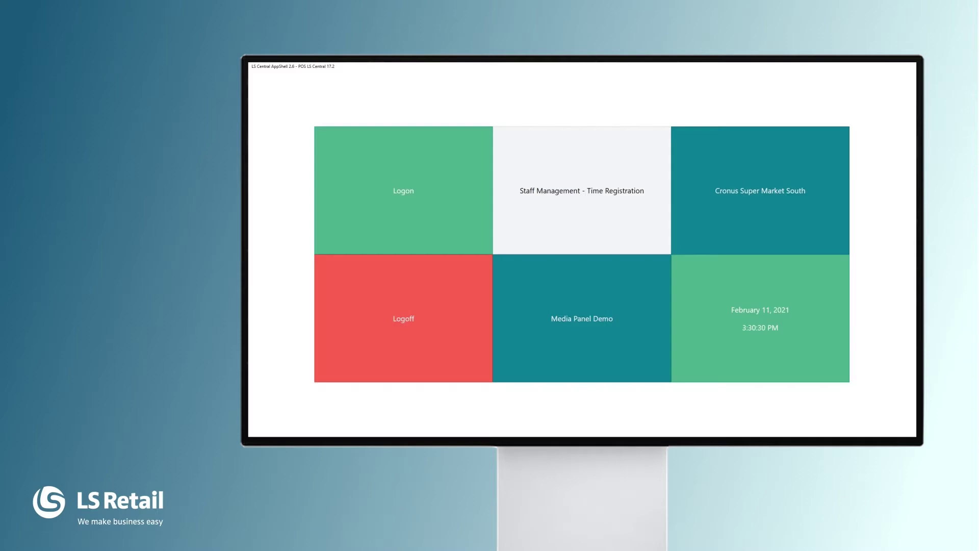
Log on as staff 16 and add item 10000, Milk 1 l, to the sale
left_click(387, 192)
left_click(362, 314)
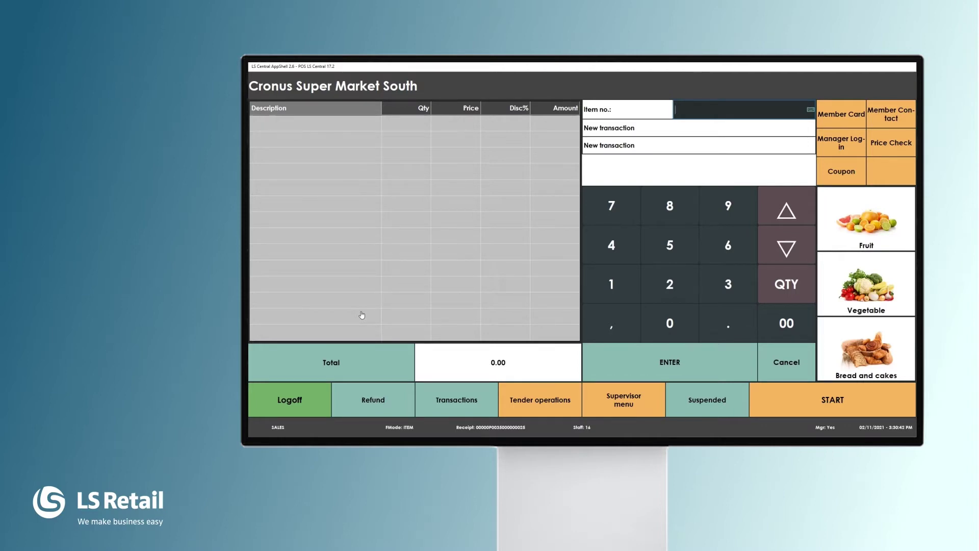
type("10000")
key("Return")
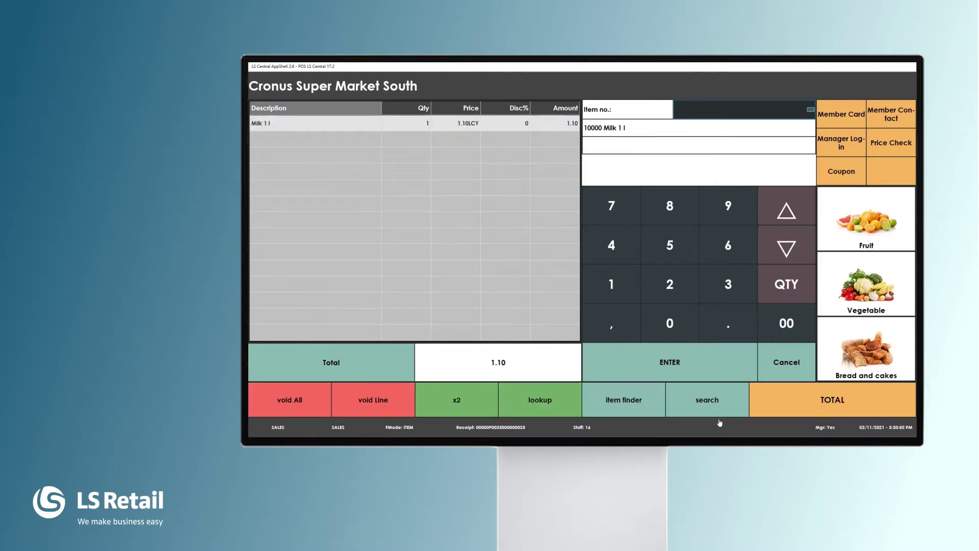
Add a Ginger Muffin and two Blueberry Muffins from Bread and cakes, bringing the total to 4.70
left_click(857, 361)
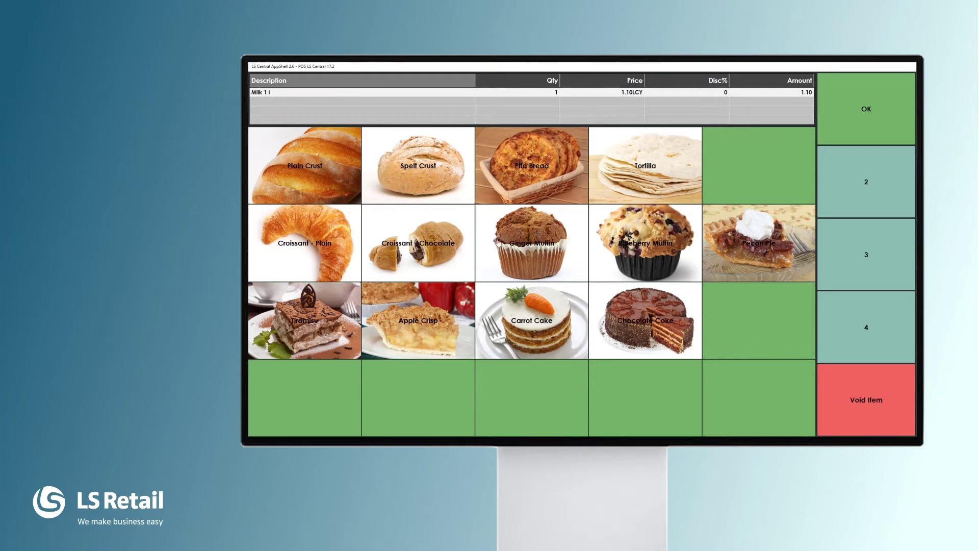
left_click(527, 250)
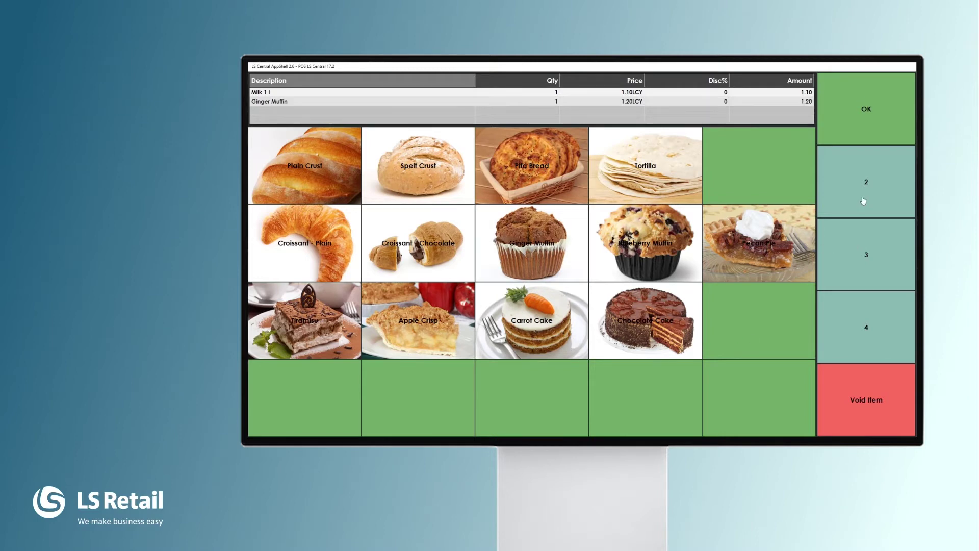
left_click(659, 253)
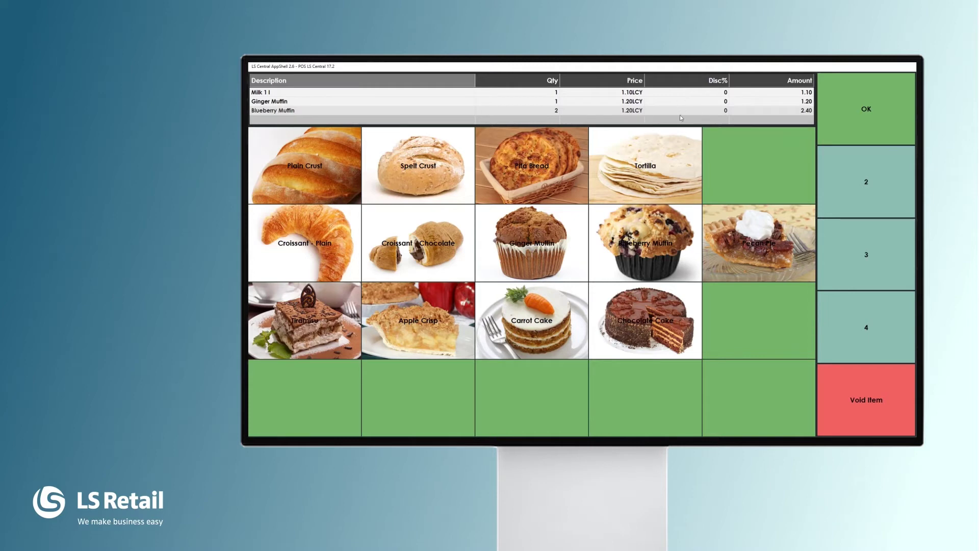
left_click(874, 117)
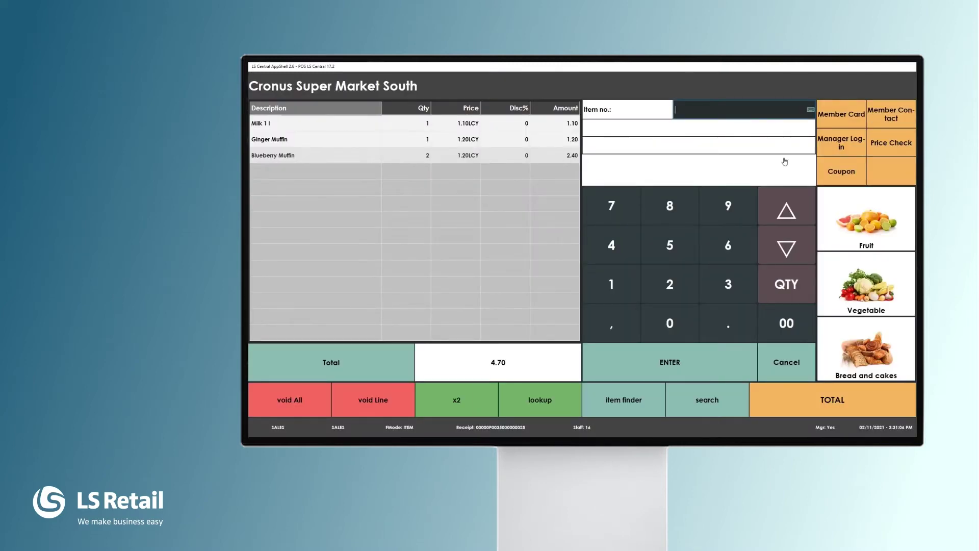
Pay the 4.70 supermarket sale with 10.00 quick cash
left_click(819, 404)
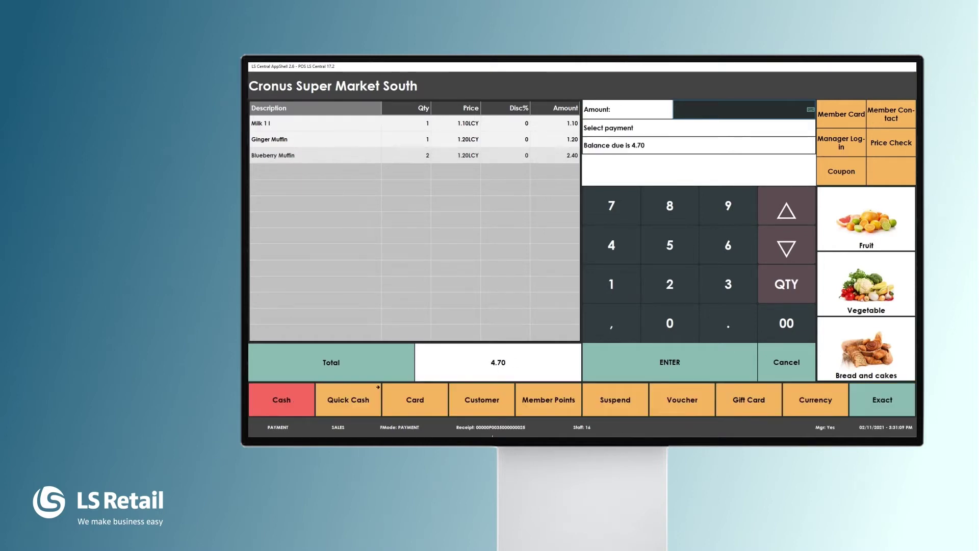
left_click(340, 407)
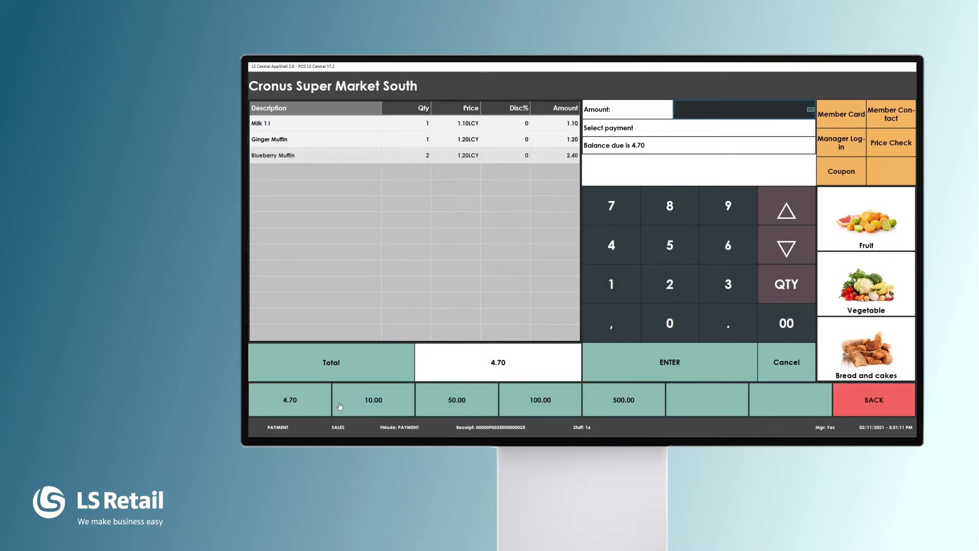
left_click(374, 405)
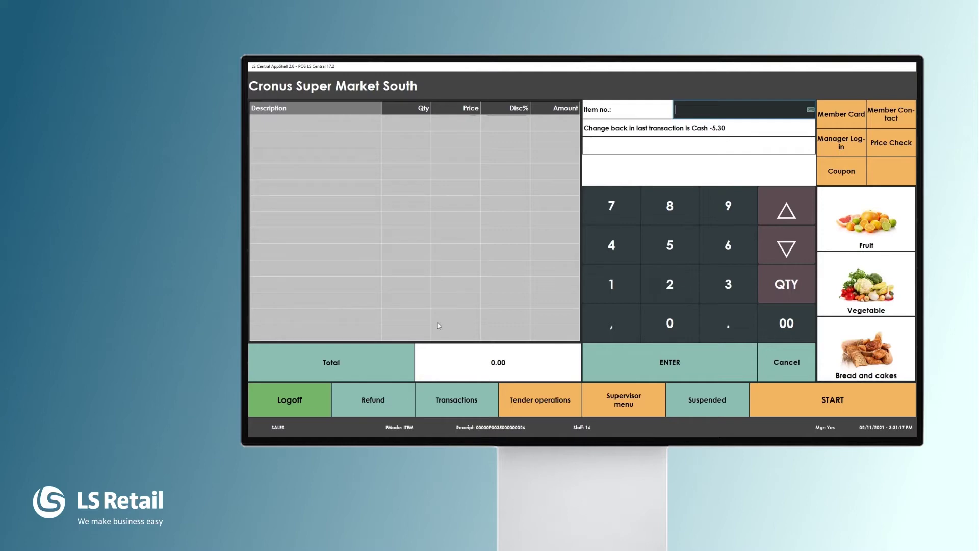
Log off and log back on as staff 65 at the Hyper CRONUS store
left_click(287, 403)
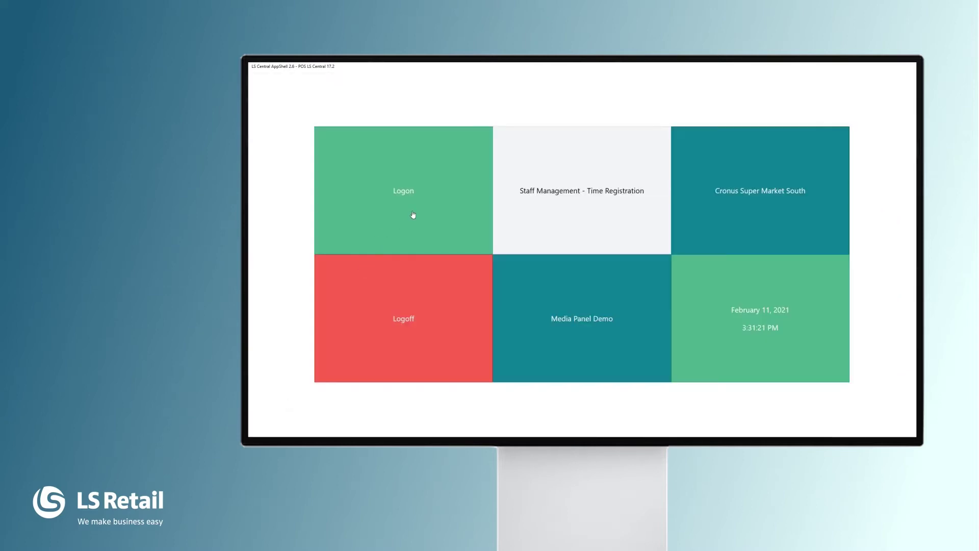
left_click(413, 215)
left_click(343, 282)
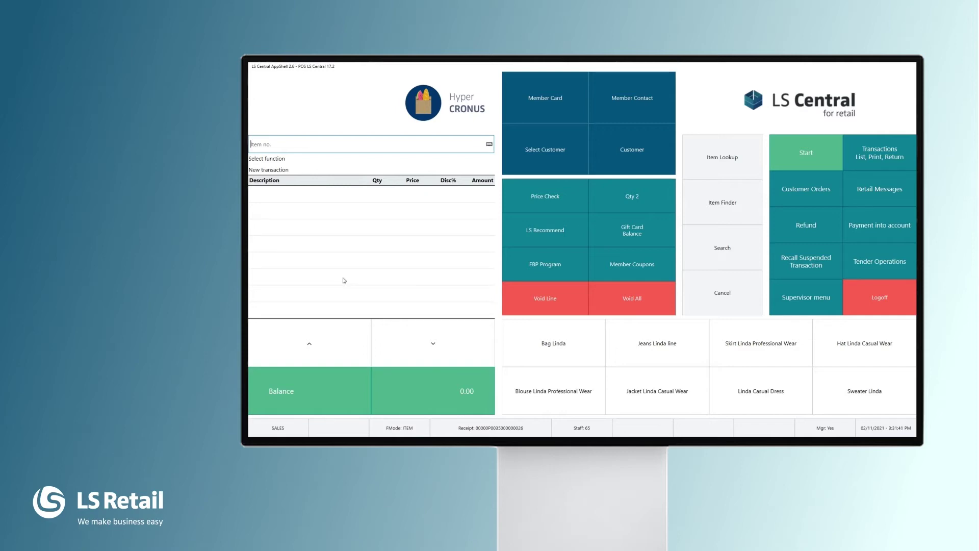
Add Bag Linda at 37.50, review its product details, then bring up the Item List
left_click(562, 355)
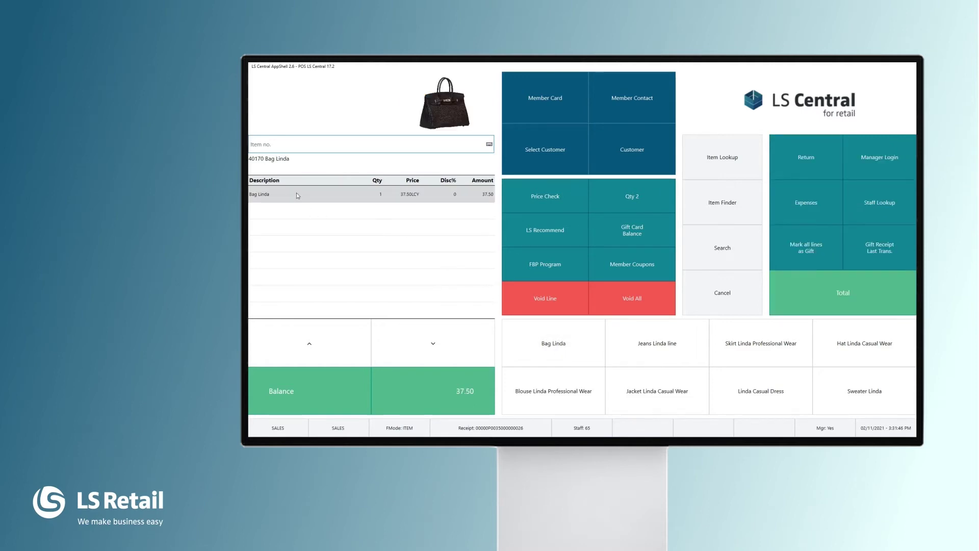
left_click(297, 195)
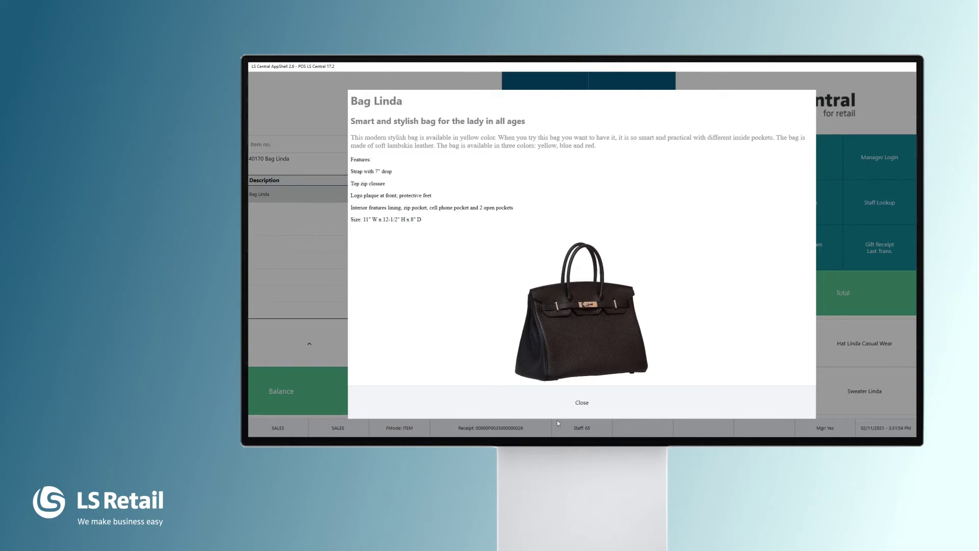
left_click(578, 403)
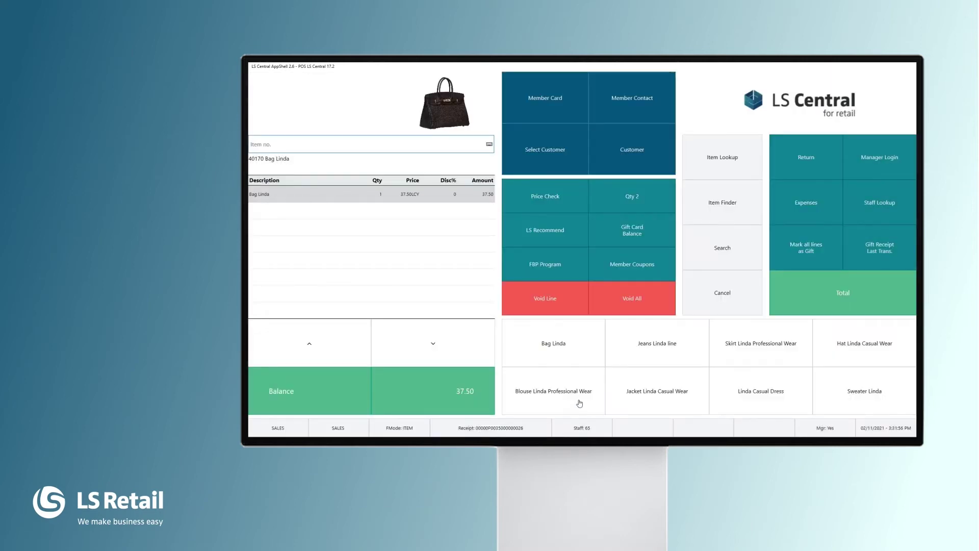
left_click(729, 170)
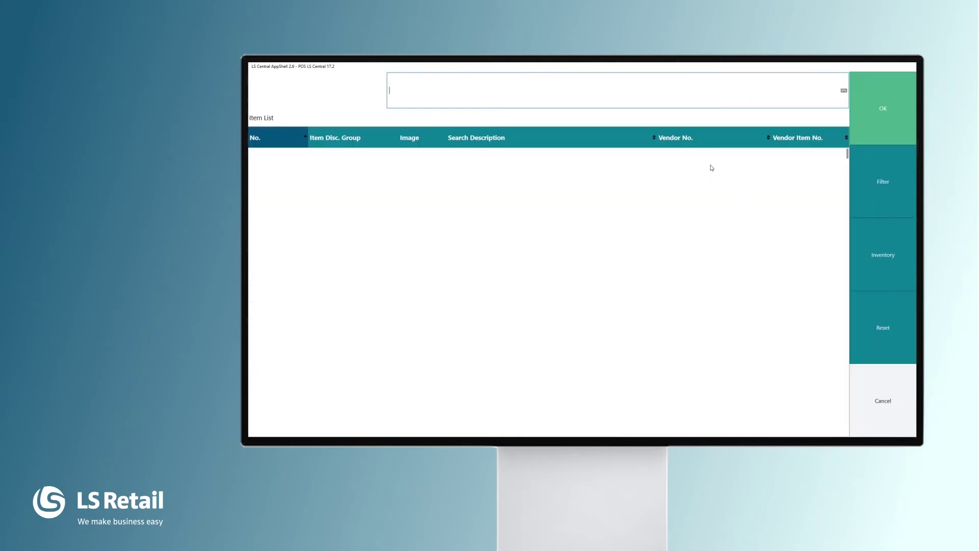
Filter items by Search Description for 'mas' and add WOW ME MASCARA at 16.90
left_click(469, 139)
type("masc")
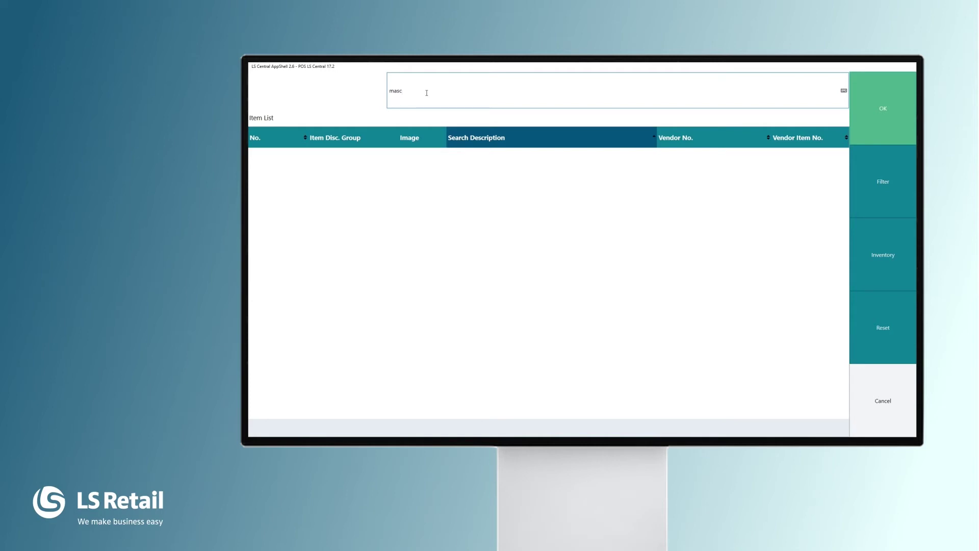
left_click(886, 196)
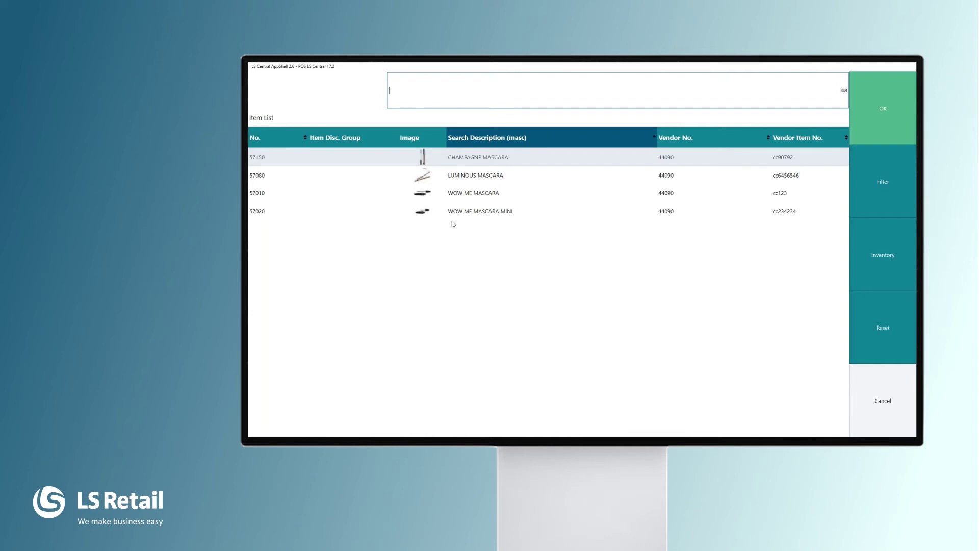
left_click(483, 196)
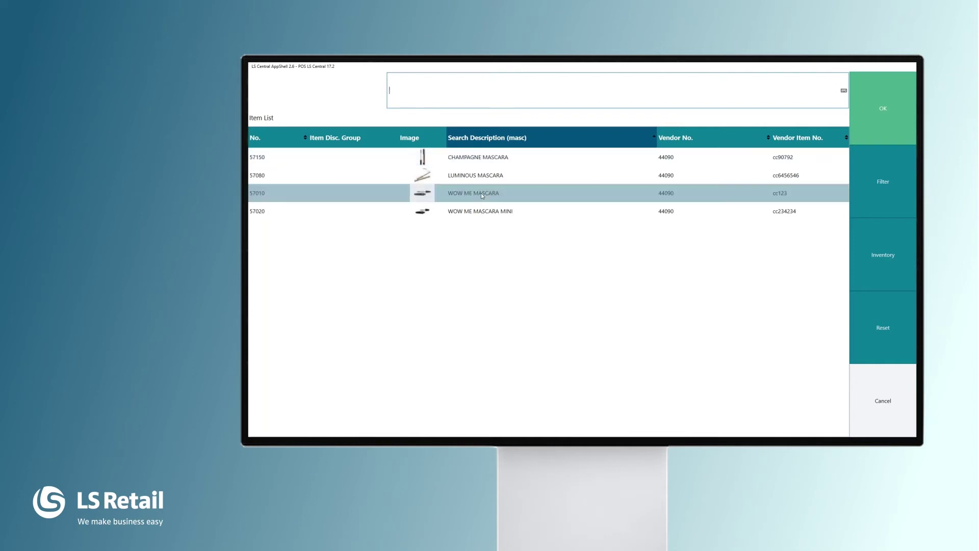
left_click(883, 117)
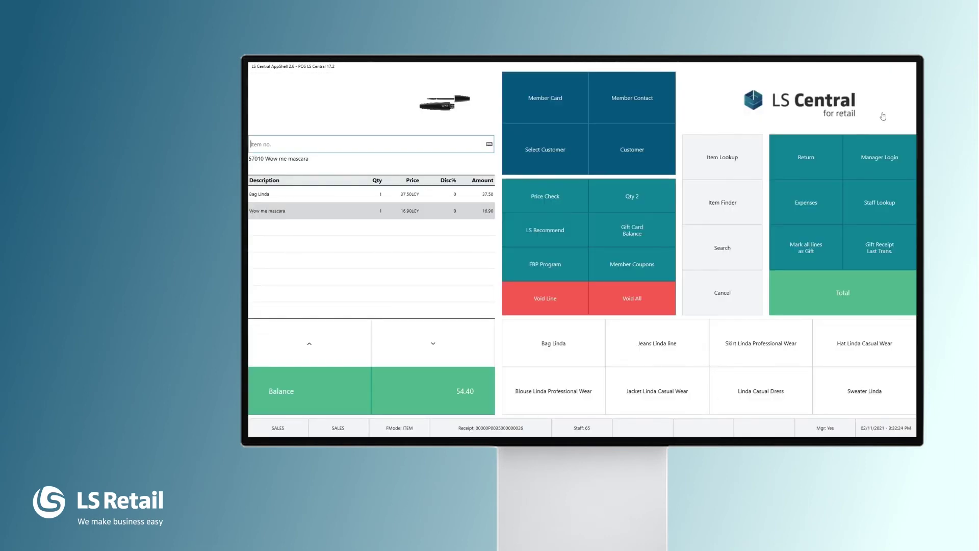
Change the mascara line quantity to 2
left_click(381, 212)
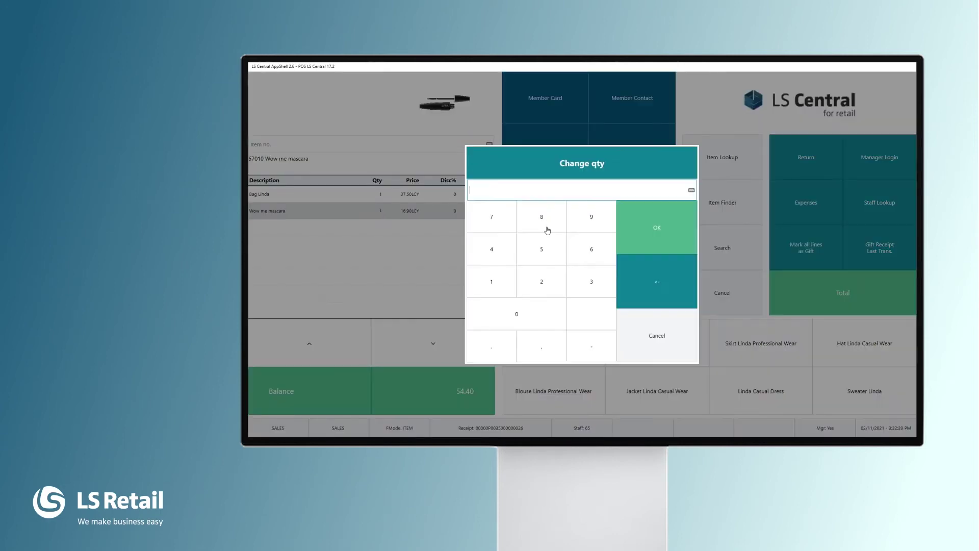
left_click(541, 287)
left_click(669, 236)
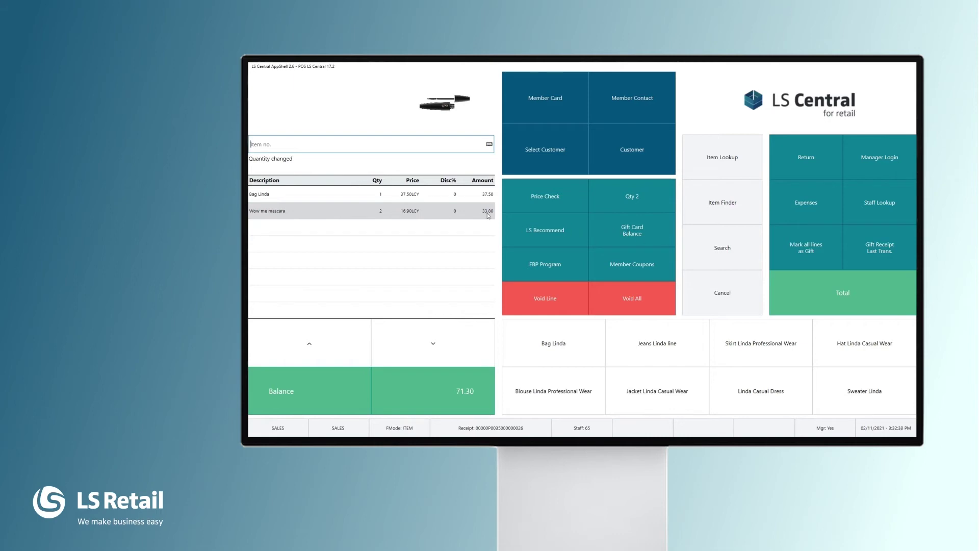
Give Bag Linda a 10% discount, then add and void a Hat Linda Casual Wear line
left_click(455, 197)
left_click(455, 198)
left_click(499, 279)
left_click(518, 319)
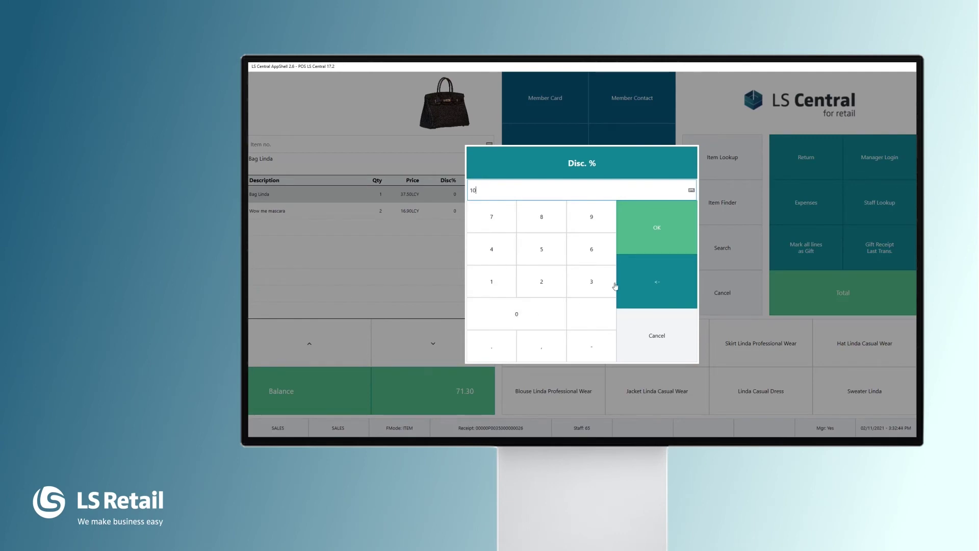
left_click(665, 239)
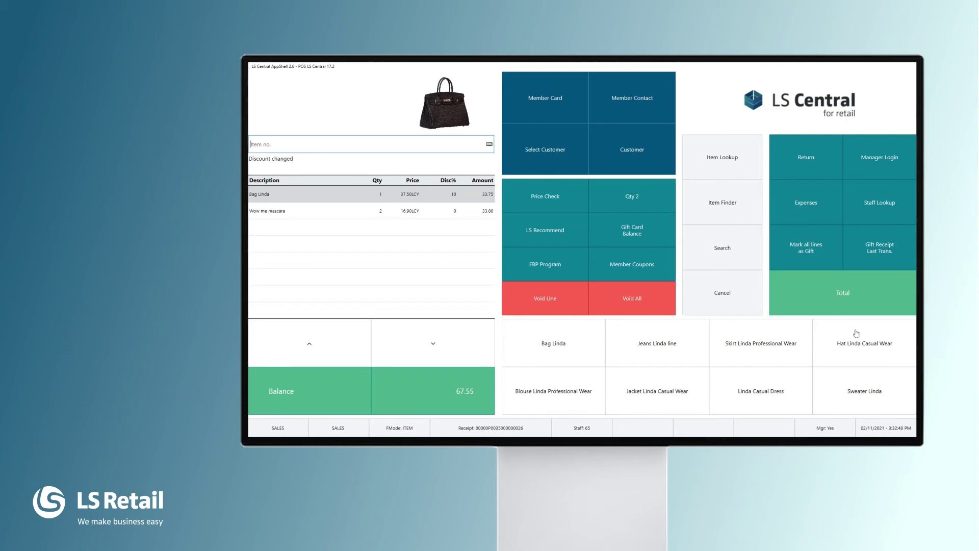
left_click(873, 351)
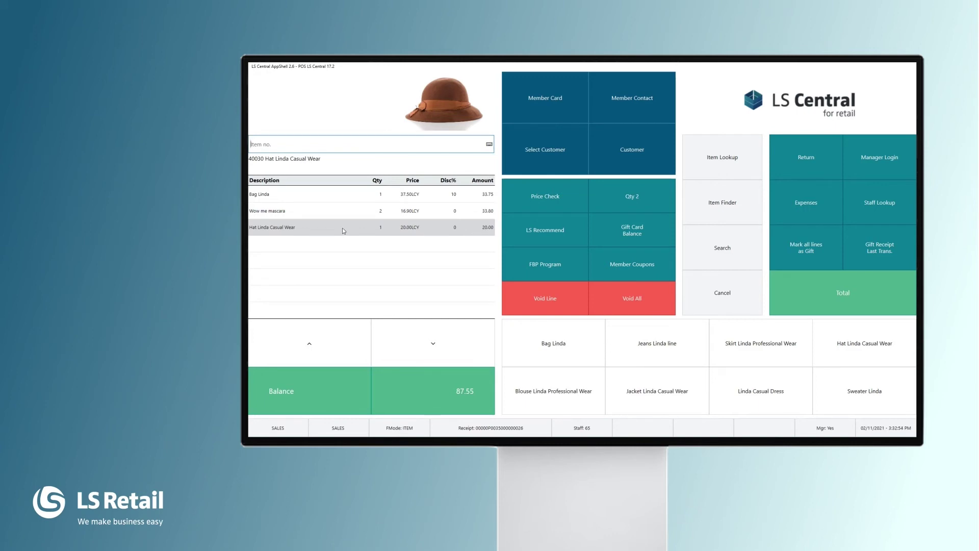
left_click(549, 303)
Total the 67.55 sale and choose US $ as the tender type
left_click(839, 295)
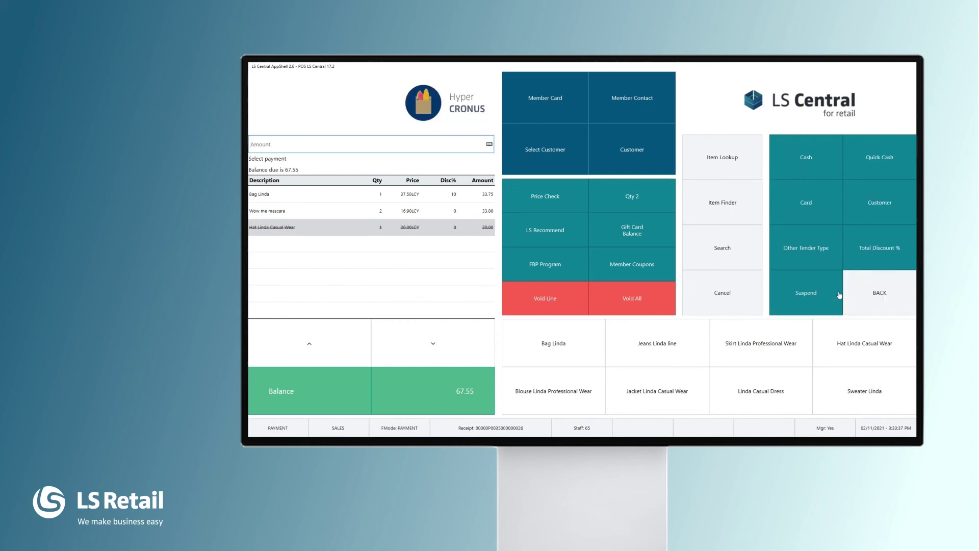
left_click(805, 250)
left_click(809, 204)
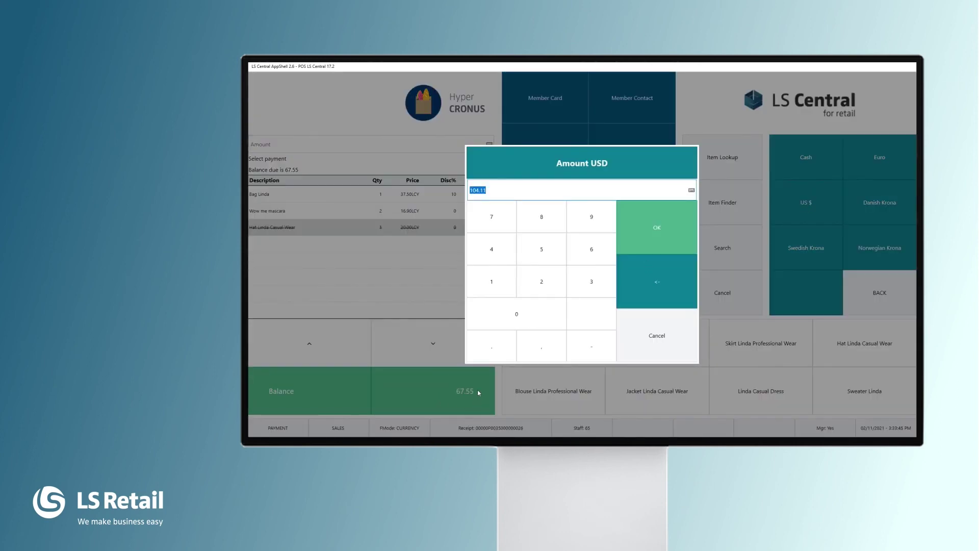
Tender 50.00 USD, then pay the remaining 35.11 in cash
left_click(542, 250)
left_click(518, 312)
left_click(672, 233)
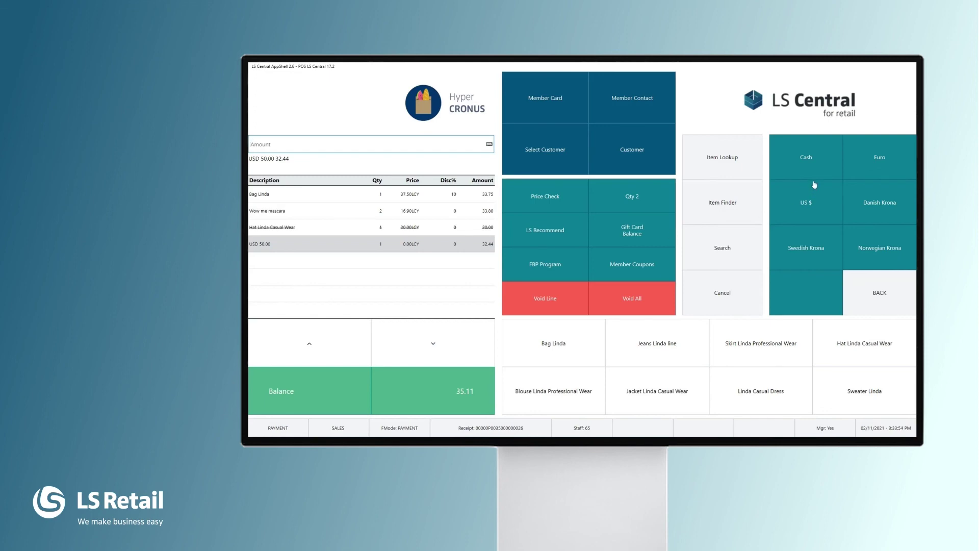
left_click(802, 168)
left_click(668, 235)
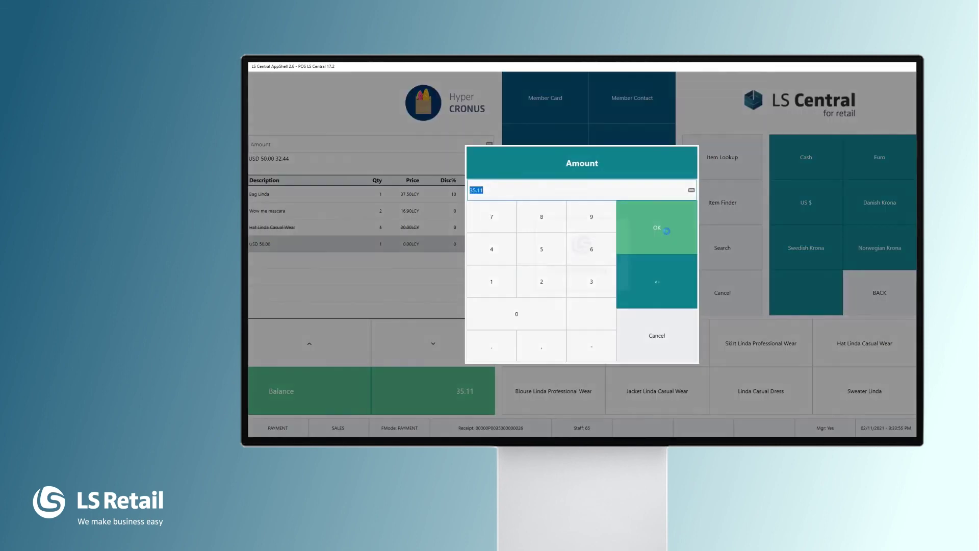